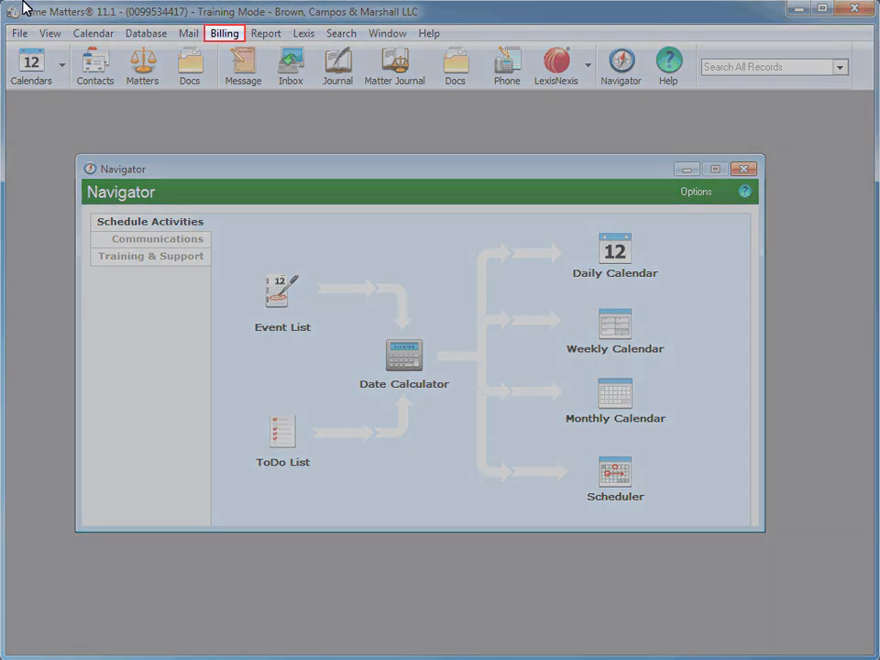
Step: Open the timesheet and start a new billing entry dated 10/12/2012
{"action": "left_click", "coordinate": [223, 36]}
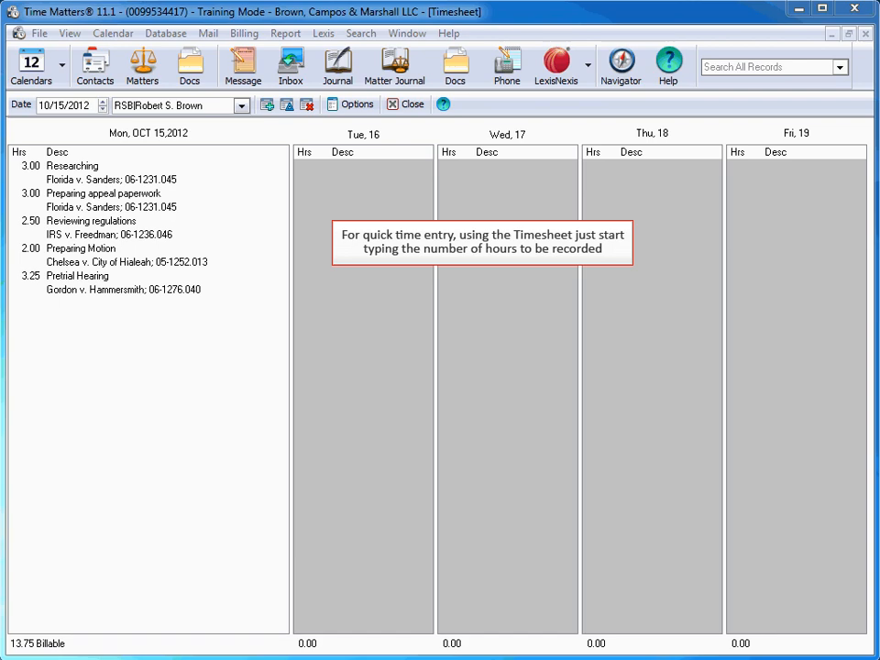
{"action": "type", "text": "2012"}
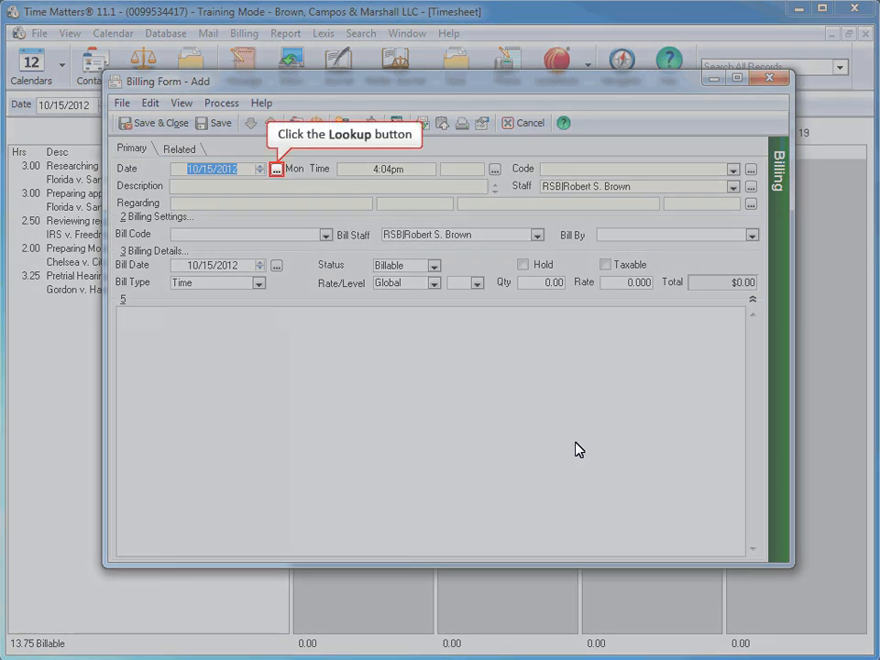
{"action": "left_click", "coordinate": [276, 168]}
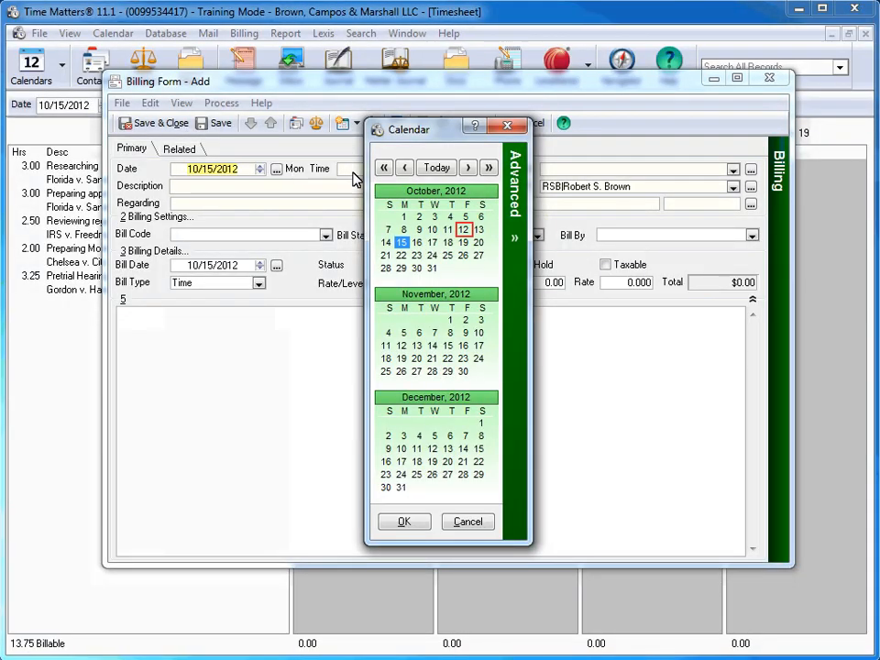
{"action": "left_click", "coordinate": [464, 230]}
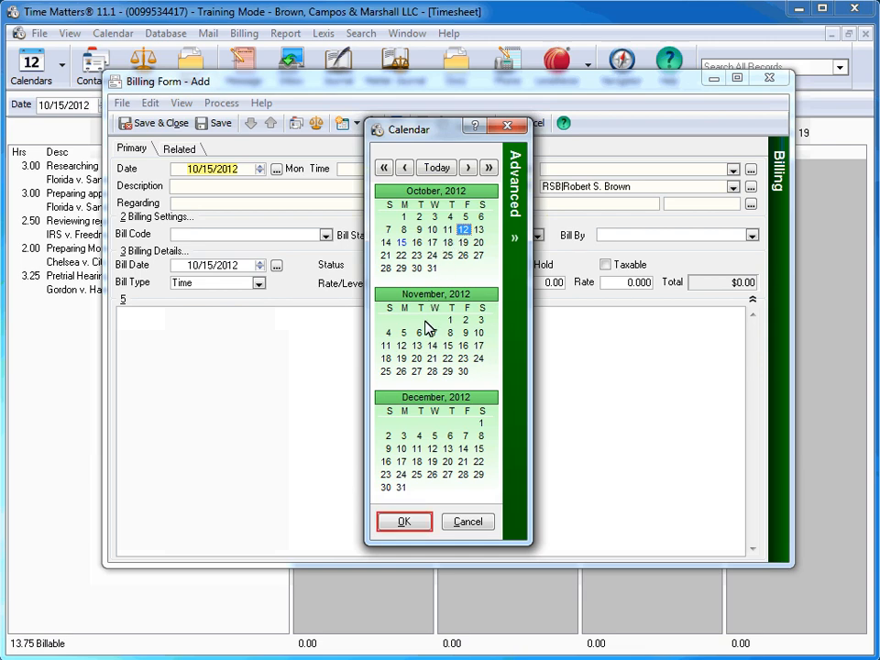
{"action": "left_click", "coordinate": [416, 523]}
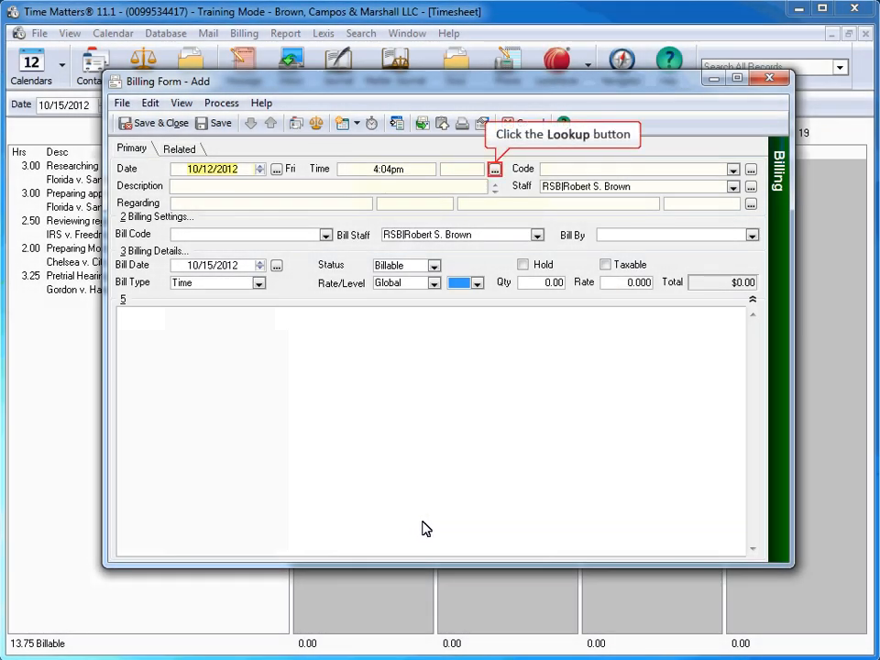
Step: Set the new billing entry's time from 3:00 PM to 5:30 PM
{"action": "left_click", "coordinate": [494, 170]}
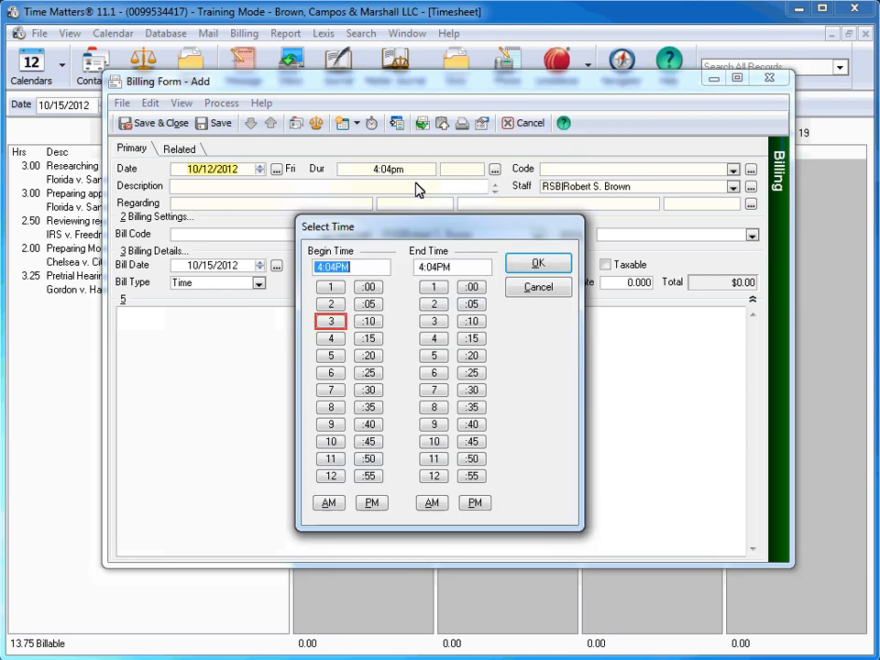
{"action": "left_click", "coordinate": [332, 322]}
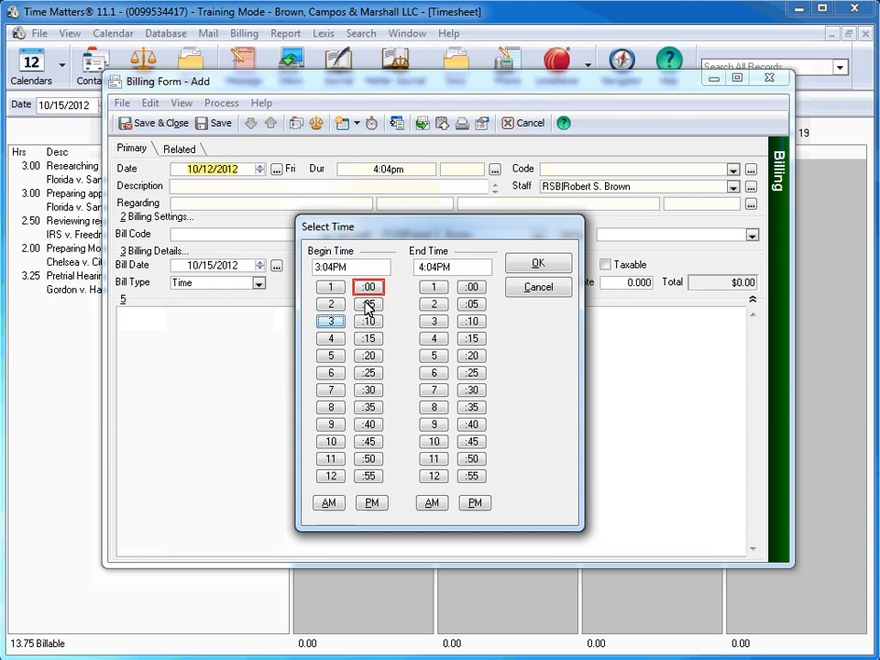
{"action": "left_click", "coordinate": [368, 288]}
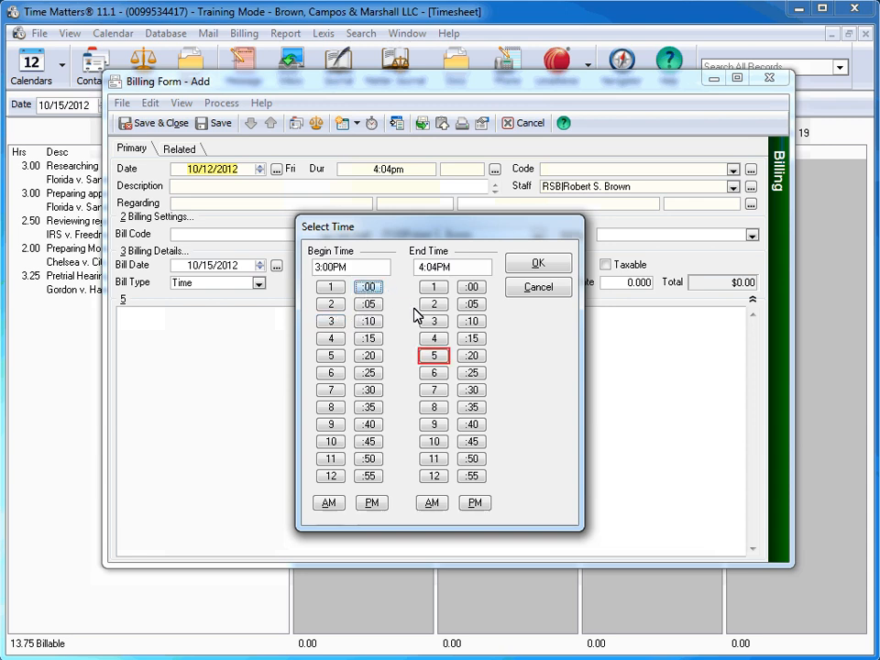
{"action": "left_click", "coordinate": [434, 355]}
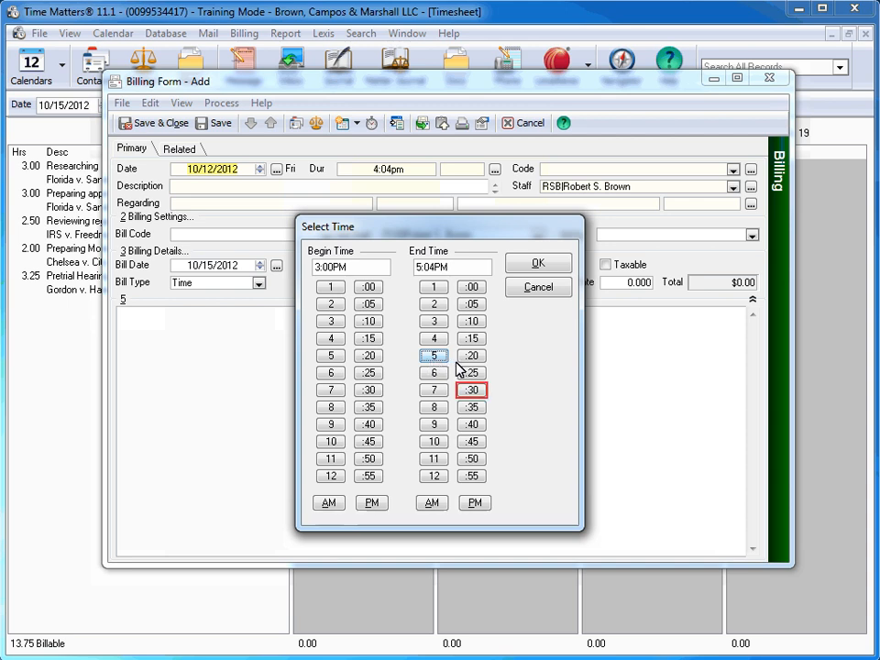
{"action": "left_click", "coordinate": [475, 391]}
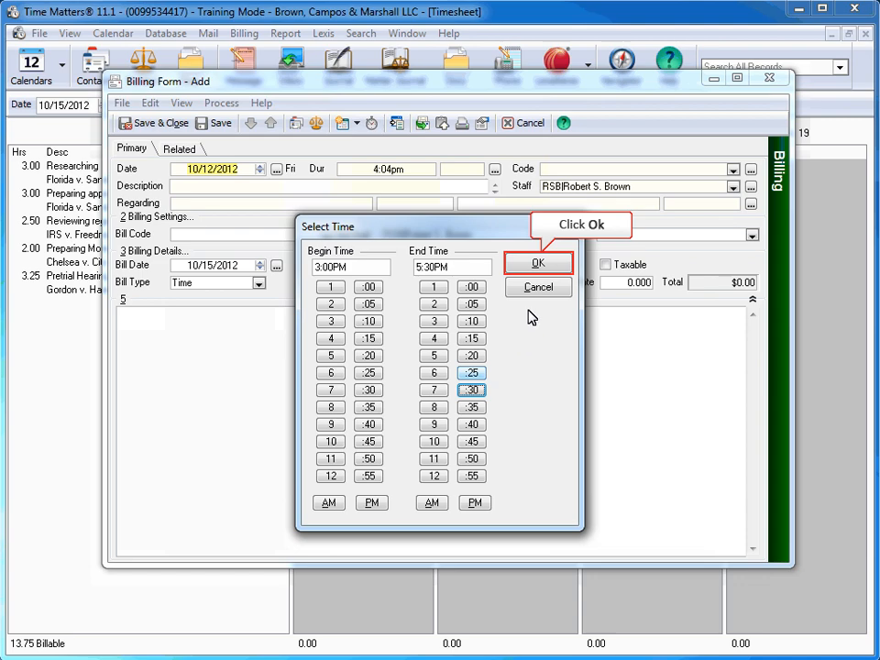
{"action": "left_click", "coordinate": [537, 264]}
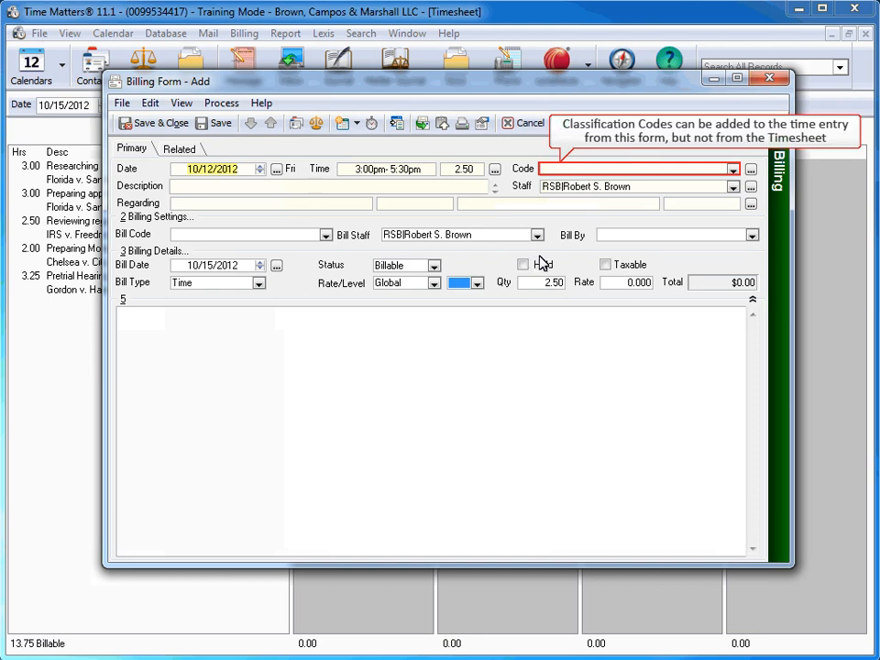
Step: Assign the classification codes APP (Appeal) and ORAL (Oral Arg.) to the billing entry
{"action": "left_click", "coordinate": [734, 171]}
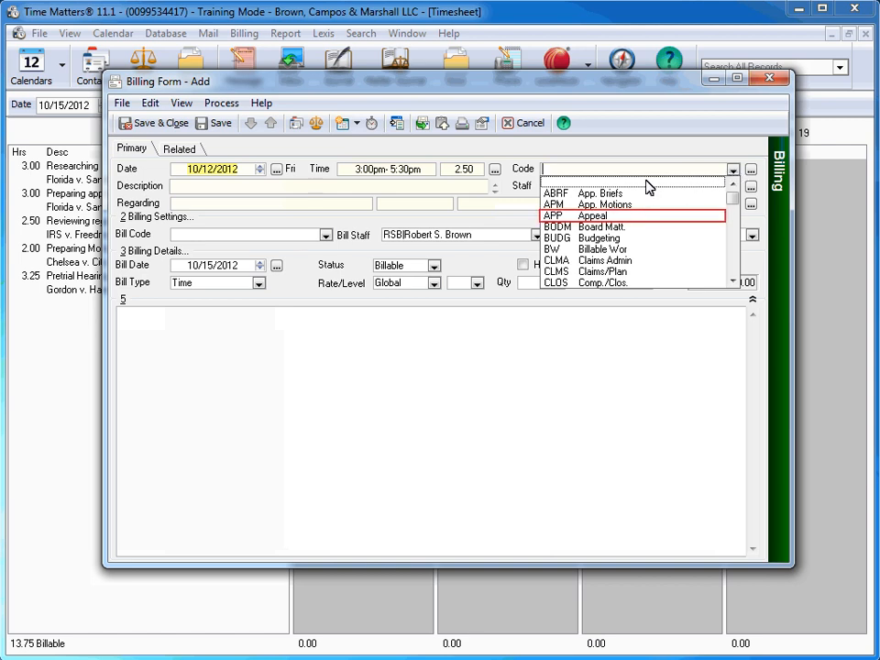
{"action": "left_click", "coordinate": [623, 215]}
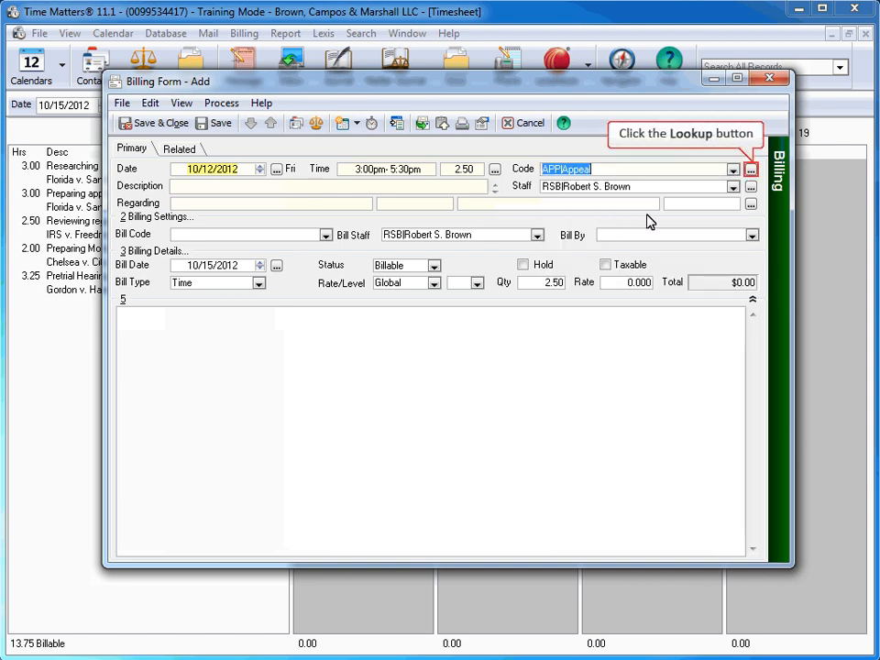
{"action": "left_click", "coordinate": [750, 170]}
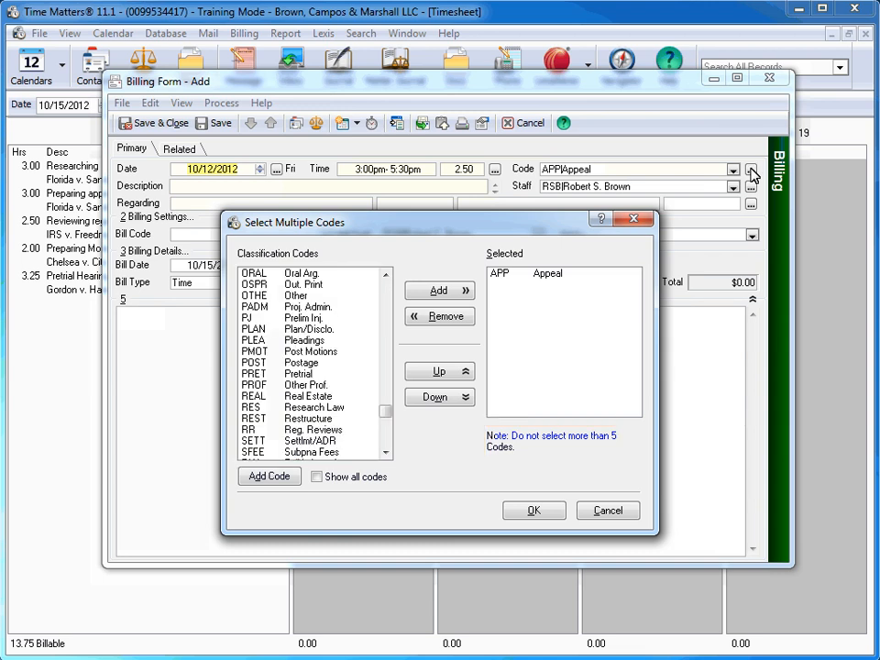
{"action": "left_click", "coordinate": [291, 274]}
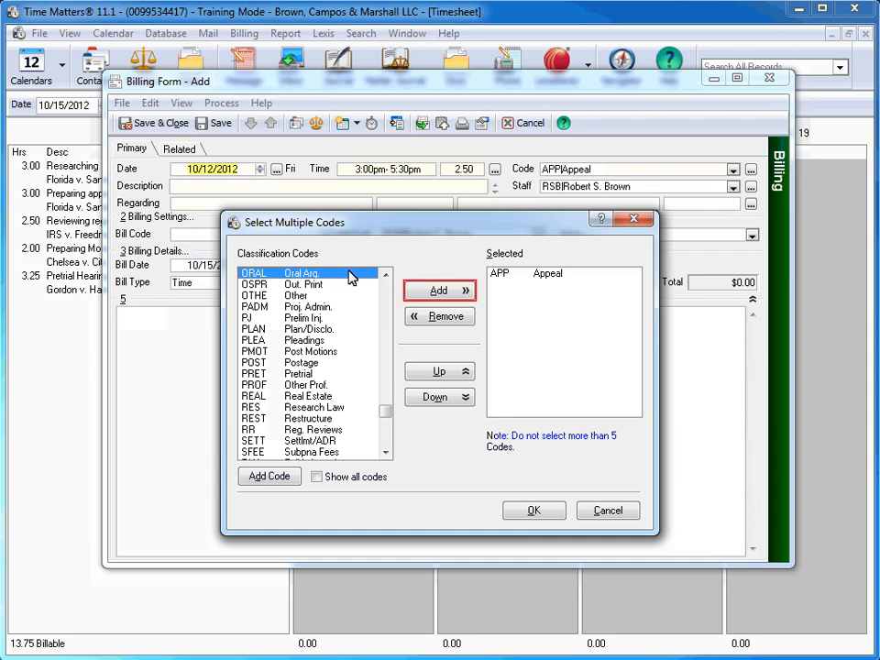
{"action": "left_click", "coordinate": [437, 294]}
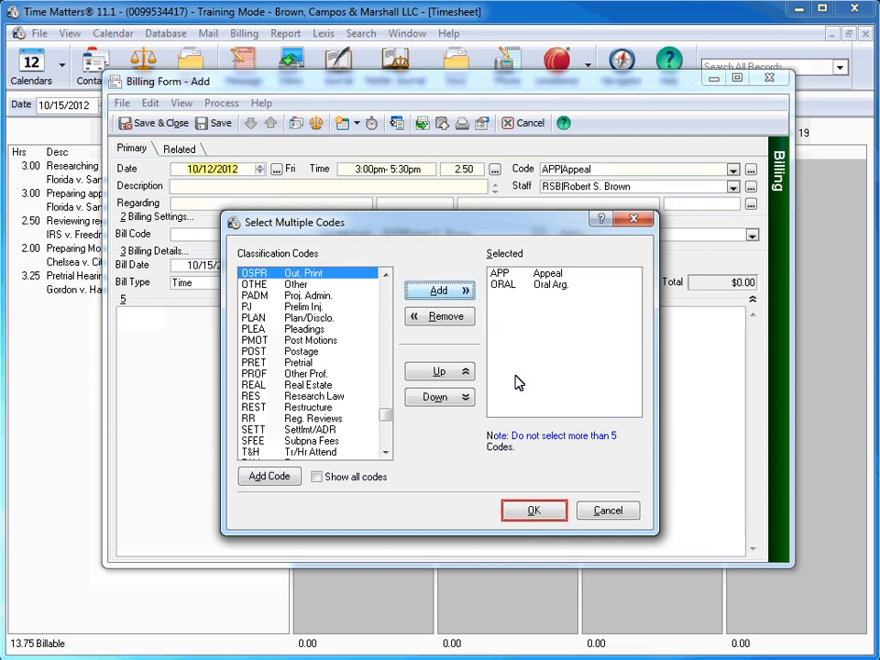
{"action": "left_click", "coordinate": [534, 511]}
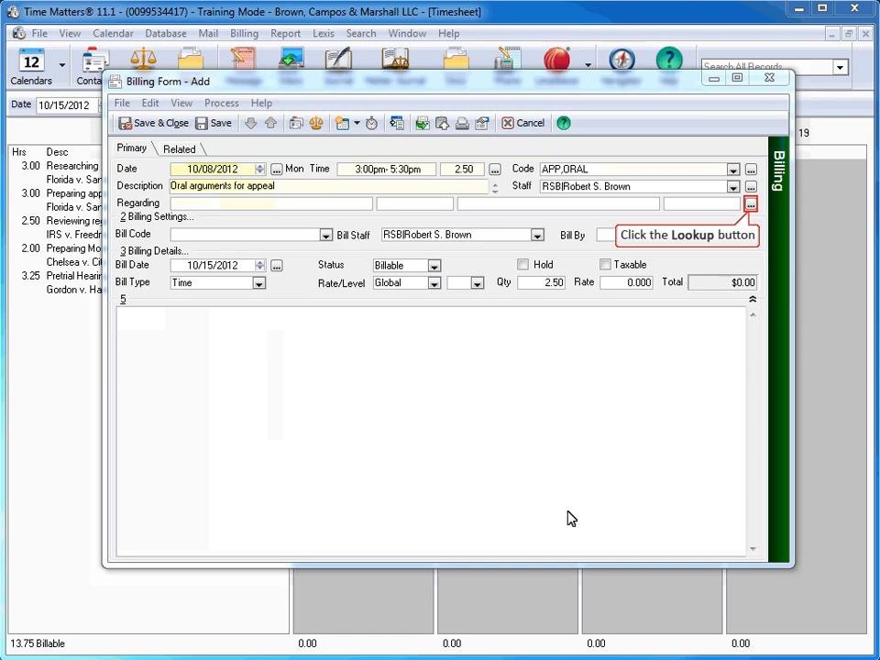
Step: View and close the contact lookup, and link the billing entry to the City of WPB matter through the matter lookup
{"action": "left_click", "coordinate": [751, 206]}
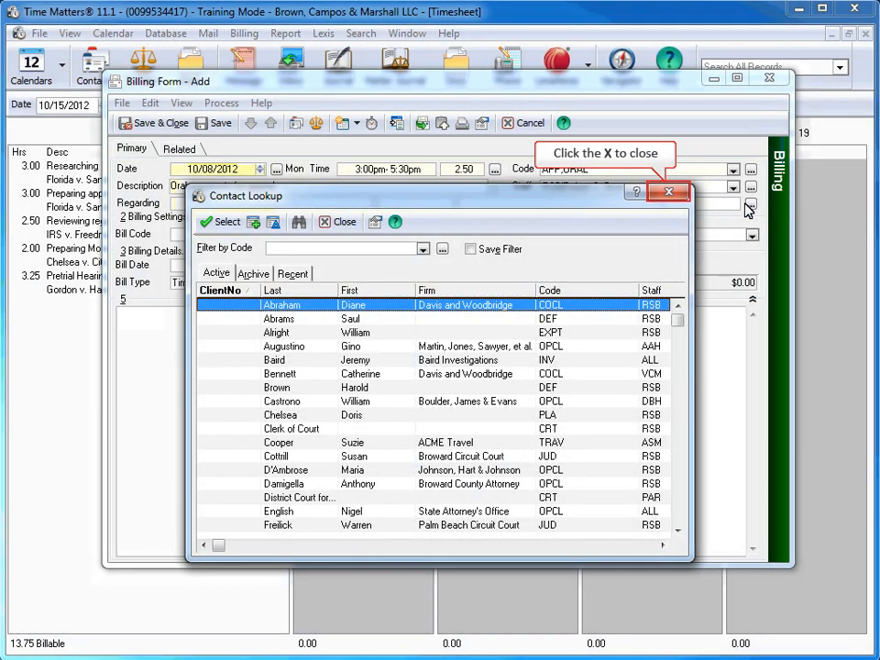
{"action": "left_click", "coordinate": [672, 194]}
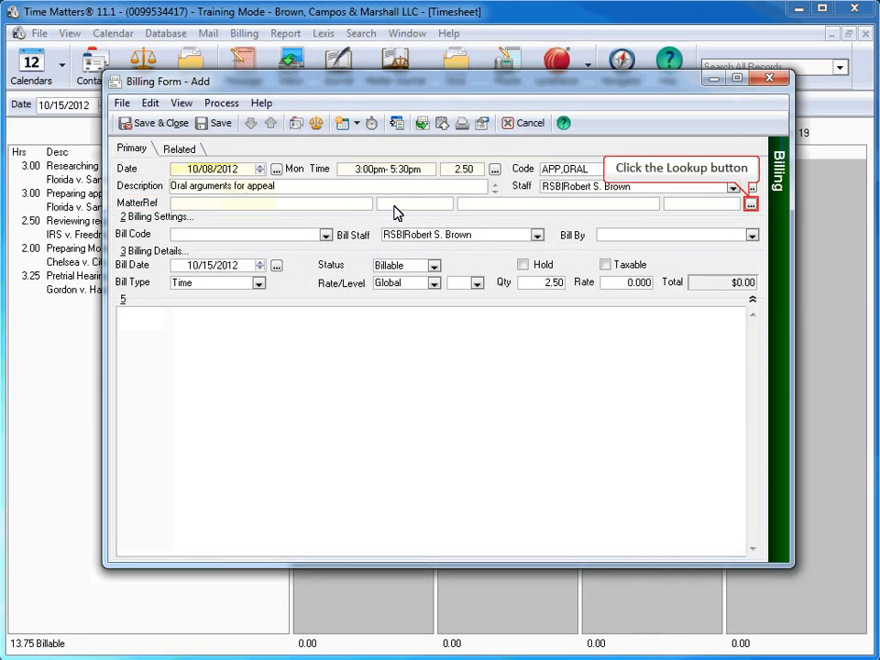
{"action": "left_click", "coordinate": [750, 205]}
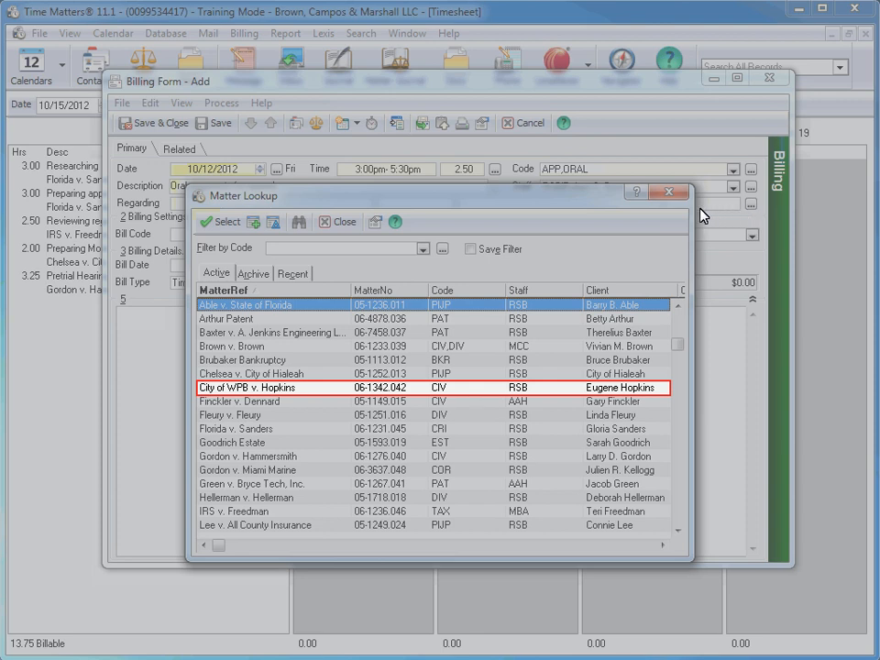
{"action": "double_click", "coordinate": [307, 391]}
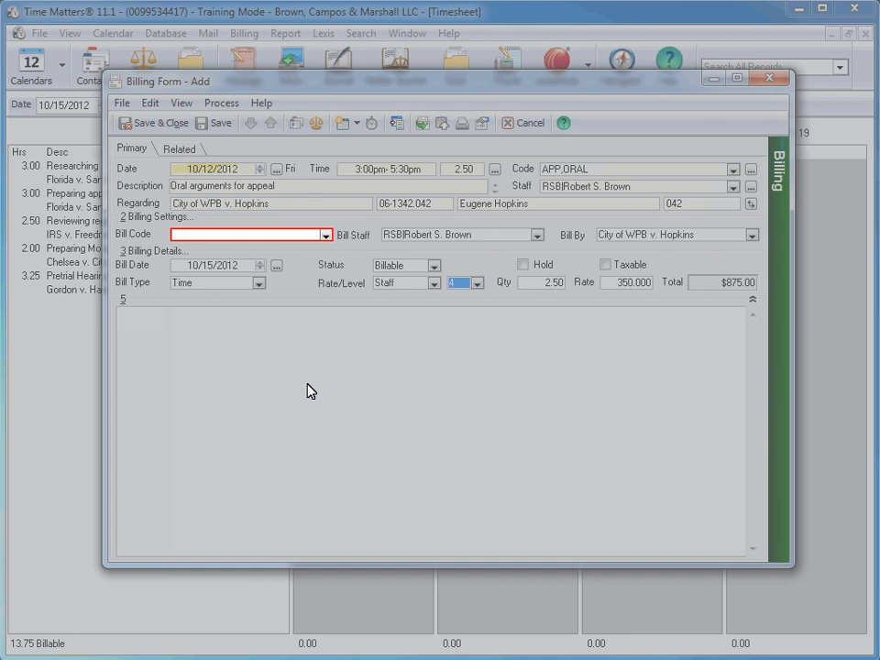
Step: Set the bill code to COURT and the staff rate level to 1 ($225), and save the new billing entry
{"action": "left_click", "coordinate": [326, 235]}
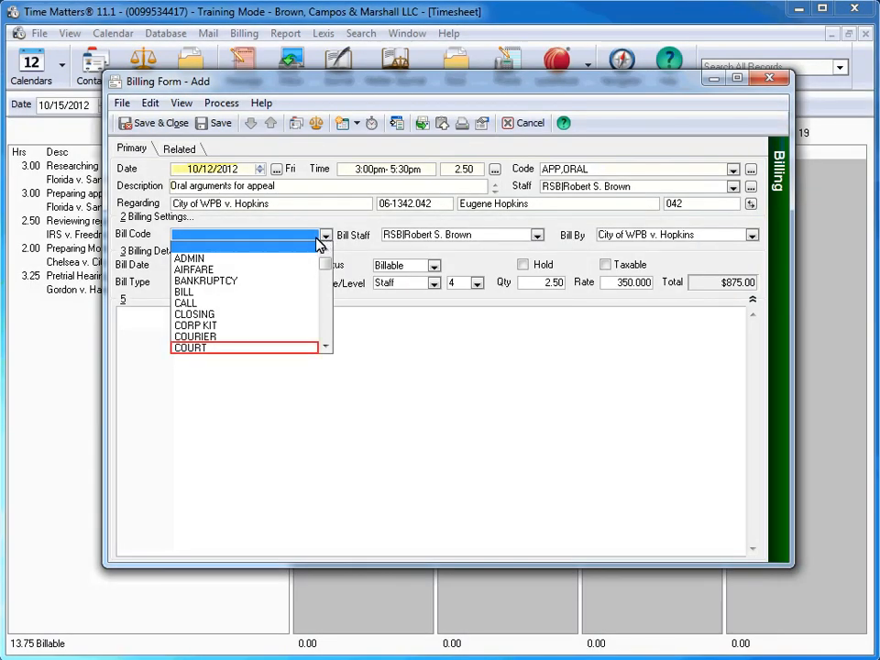
{"action": "left_click", "coordinate": [280, 348]}
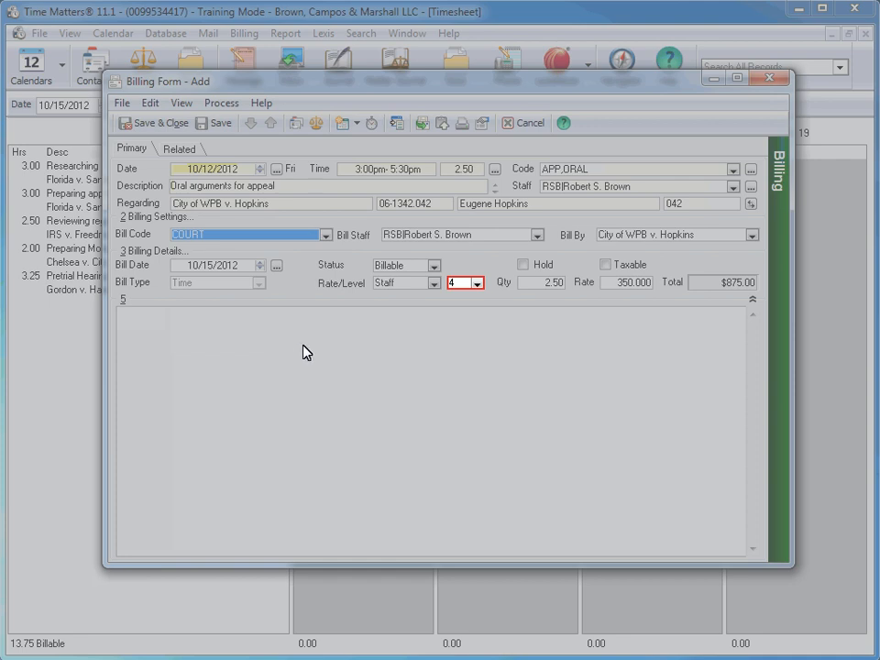
{"action": "left_click", "coordinate": [477, 283]}
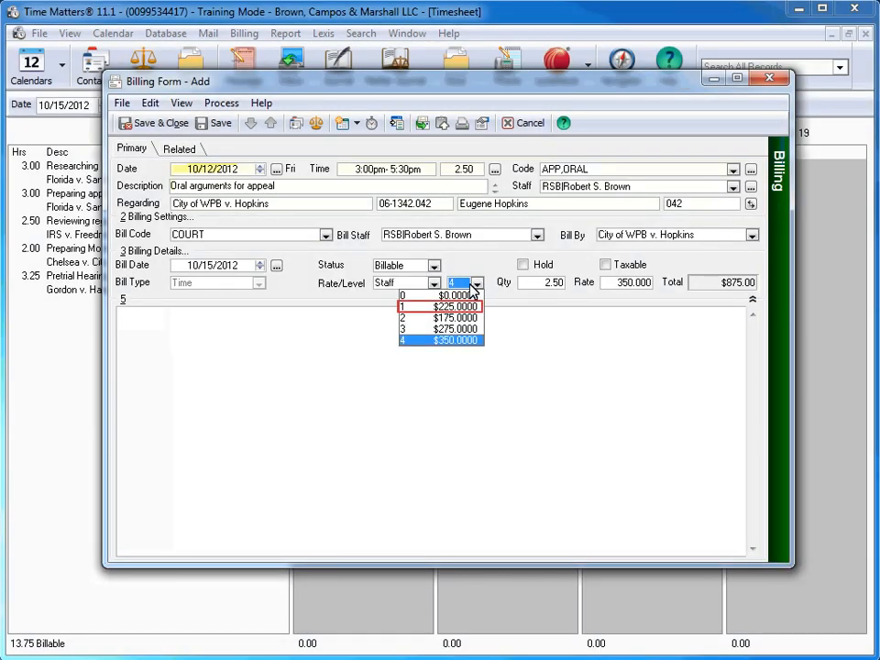
{"action": "left_click", "coordinate": [464, 307]}
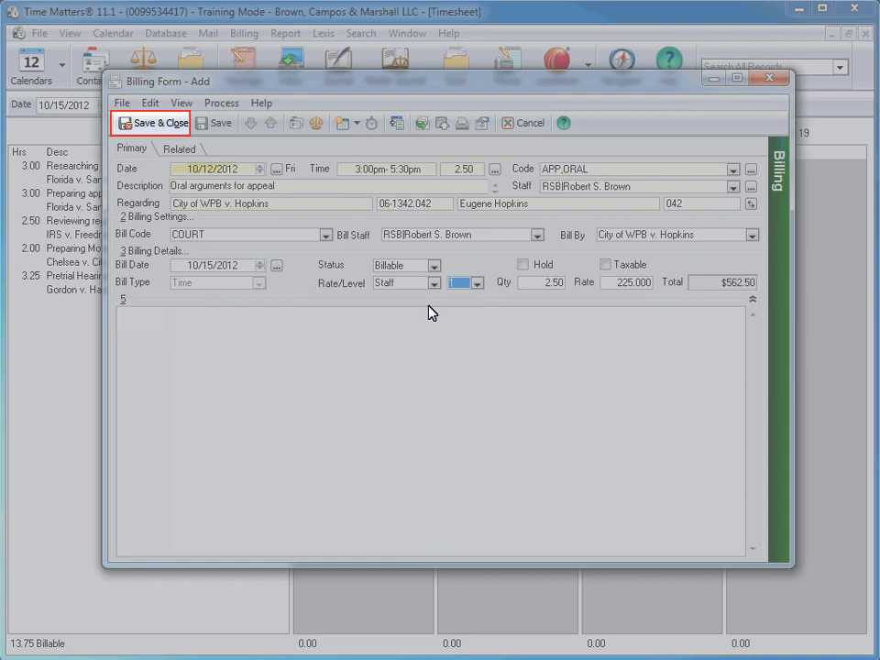
{"action": "left_click", "coordinate": [156, 126]}
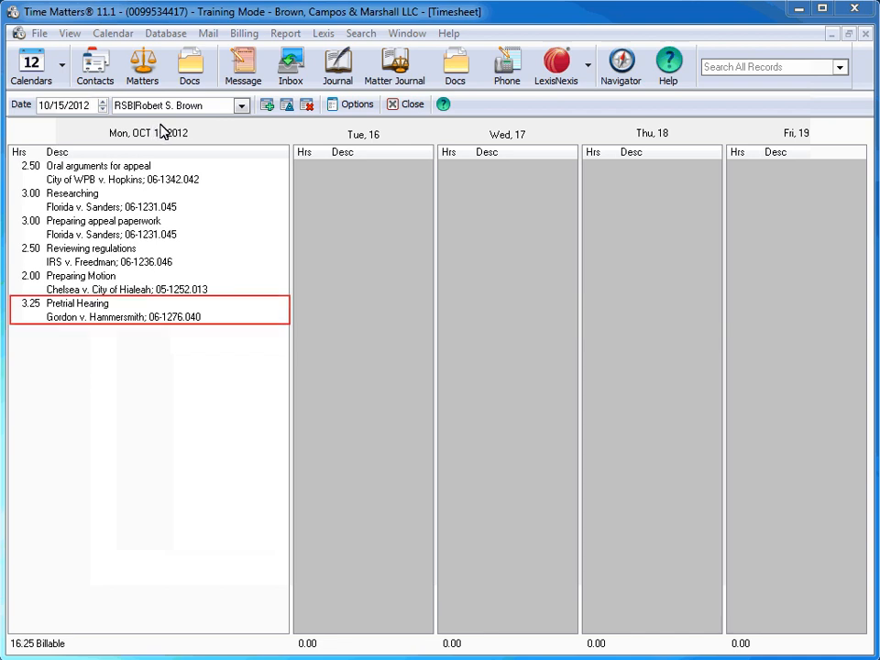
Step: Open the Pretrial Hearing entry for changes and set its end time to 5:30 PM
{"action": "left_click", "coordinate": [201, 318]}
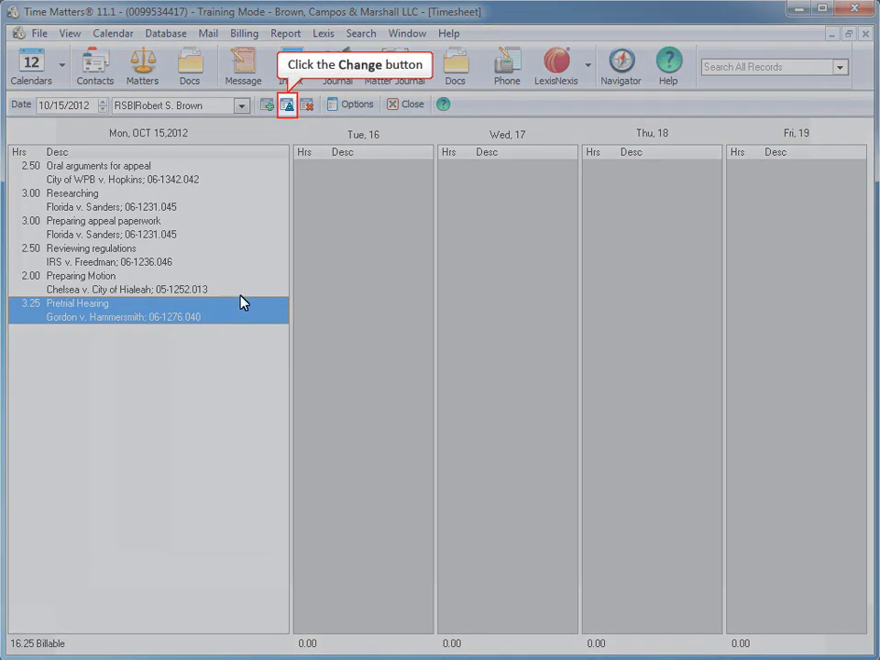
{"action": "left_click", "coordinate": [286, 107]}
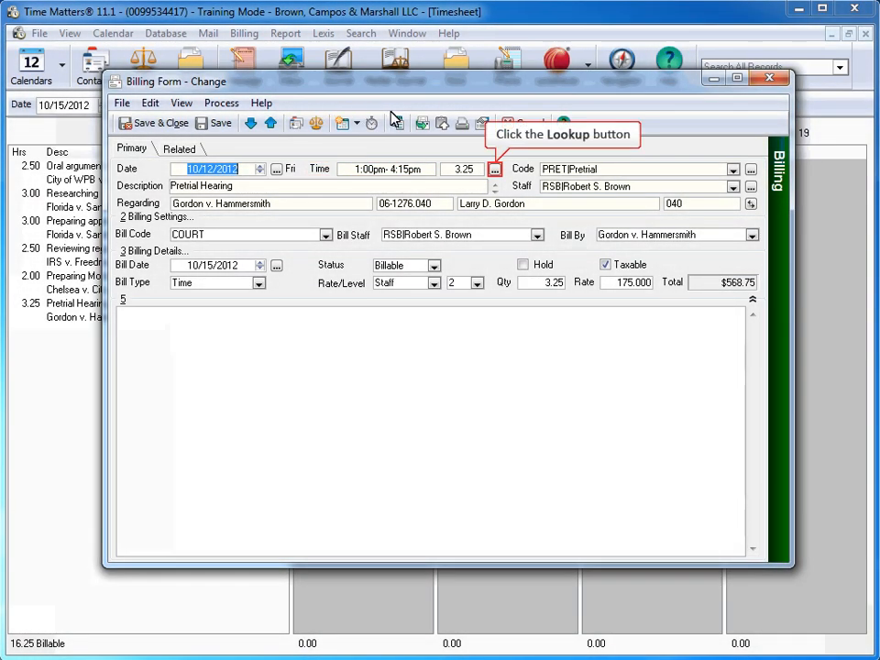
{"action": "left_click", "coordinate": [494, 171]}
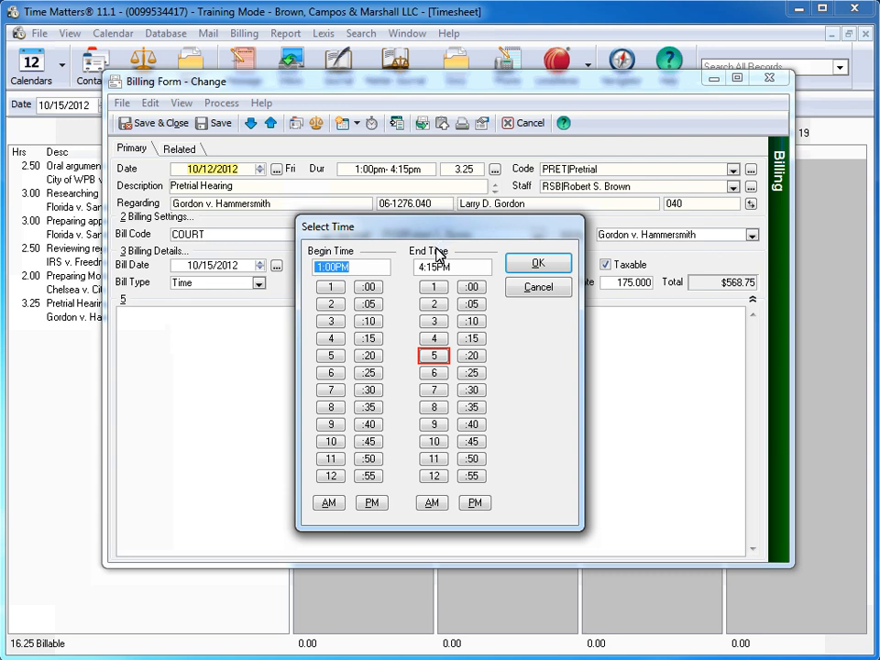
{"action": "left_click", "coordinate": [432, 357]}
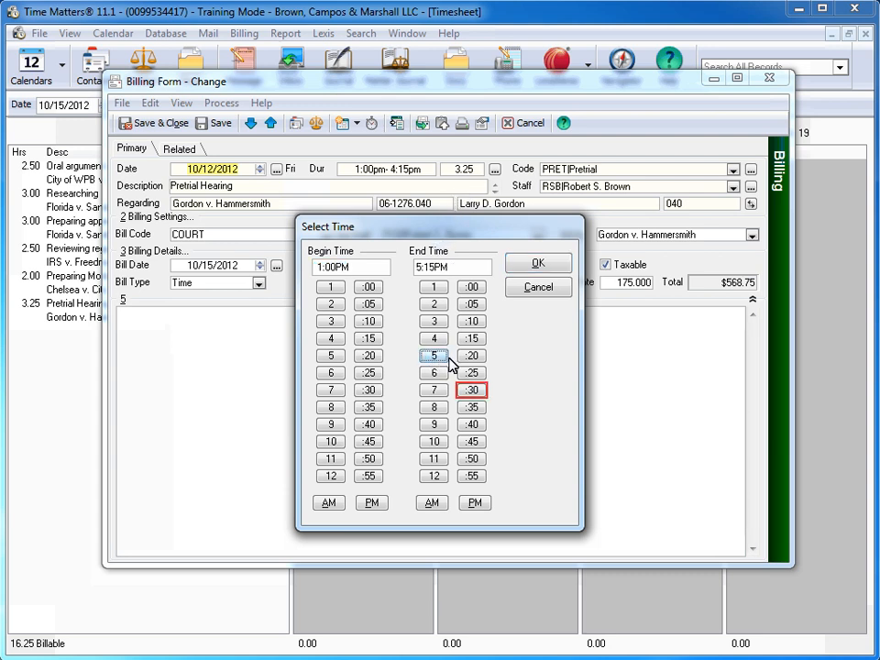
{"action": "left_click", "coordinate": [474, 391]}
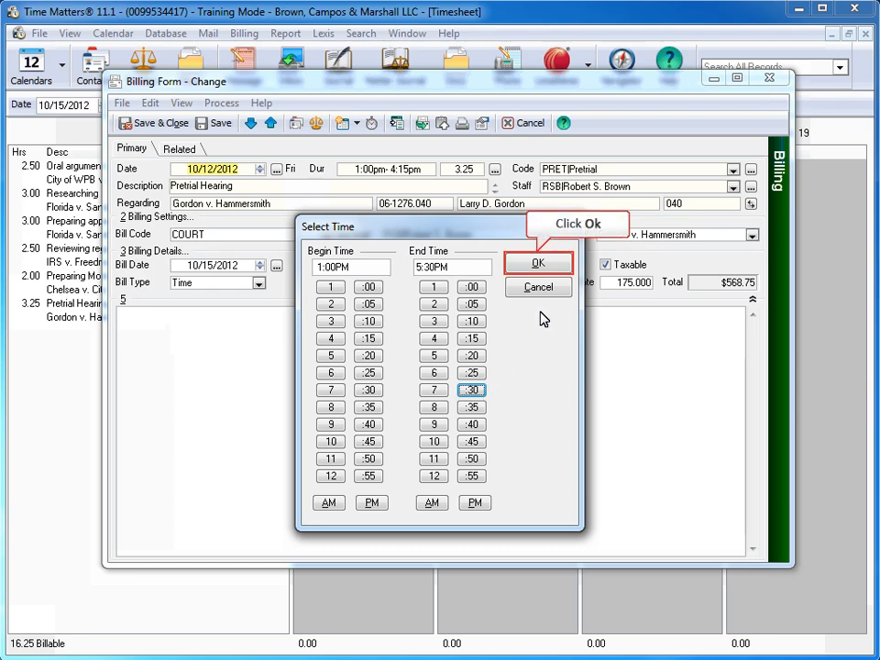
{"action": "left_click", "coordinate": [544, 265]}
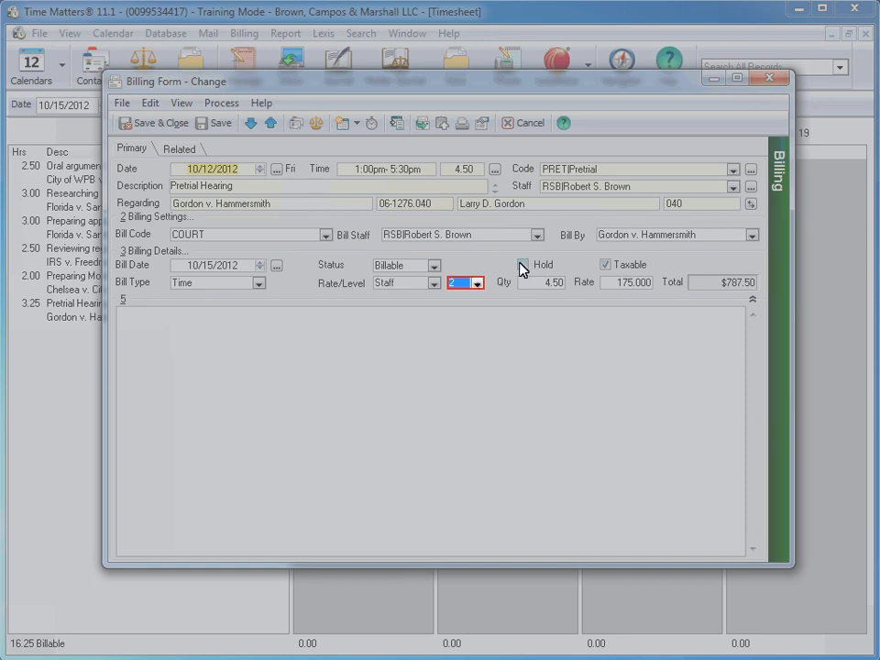
Step: Set the Pretrial Hearing entry's staff rate level to 1 ($225) and save the change
{"action": "left_click", "coordinate": [477, 283]}
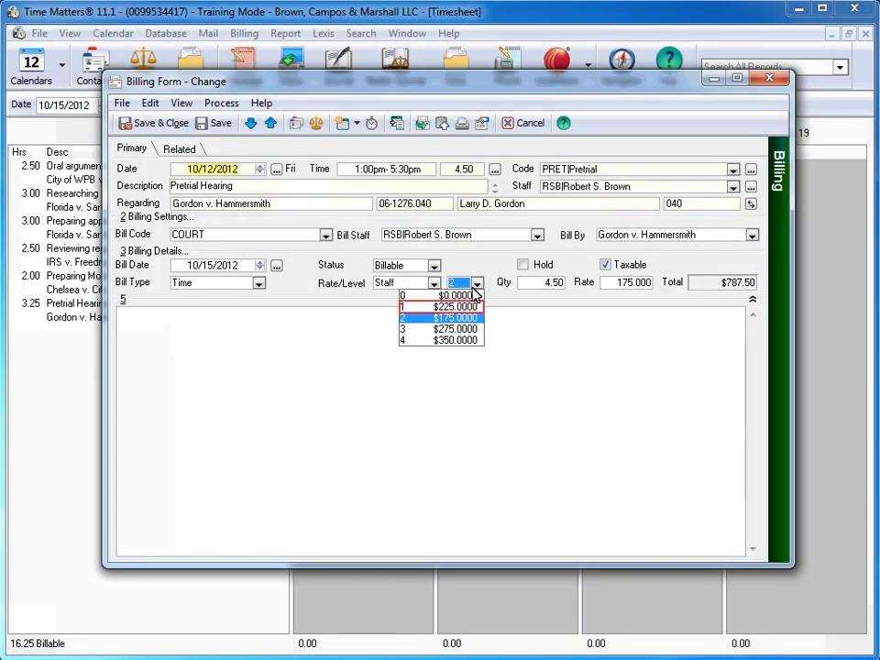
{"action": "left_click", "coordinate": [466, 306]}
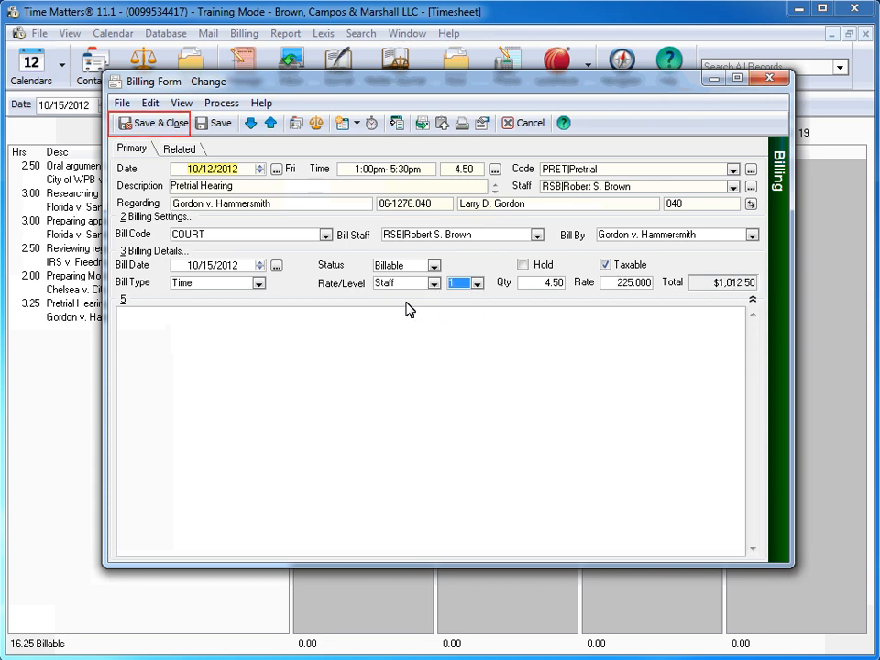
{"action": "left_click", "coordinate": [154, 125]}
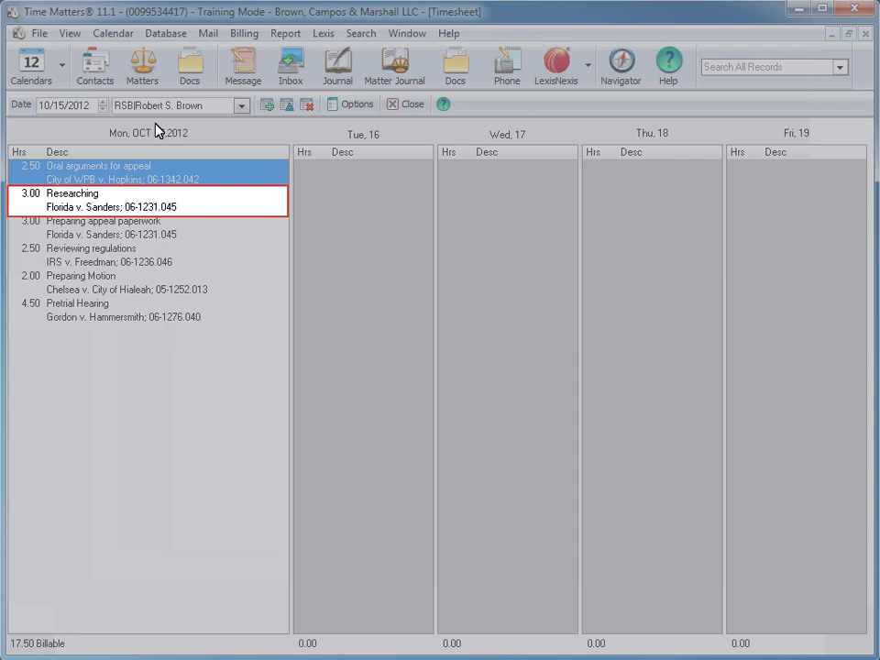
Step: Delete the Researching entry from the timesheet for Monday, October 15, and close the timesheet
{"action": "left_click", "coordinate": [173, 206]}
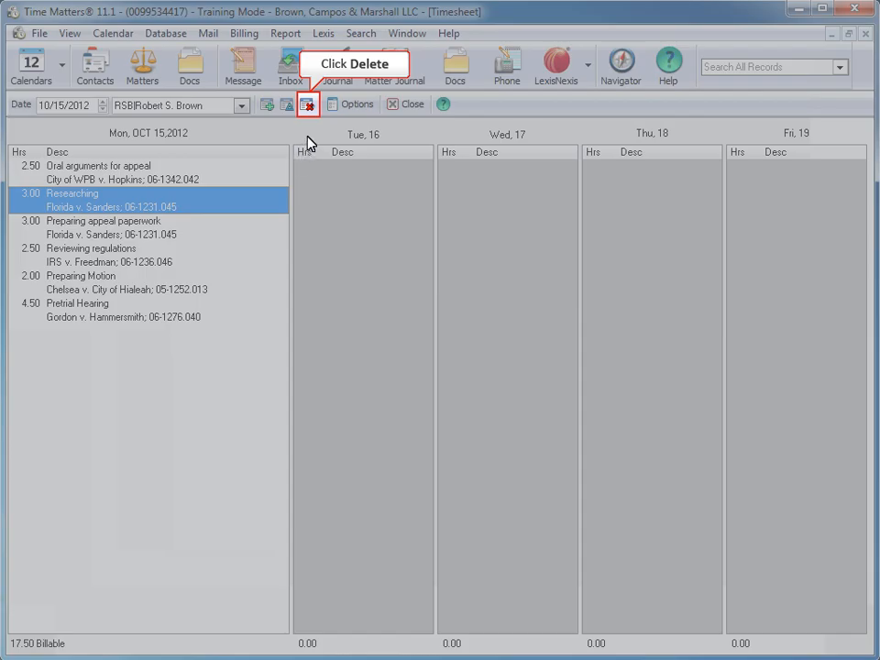
{"action": "left_click", "coordinate": [308, 106]}
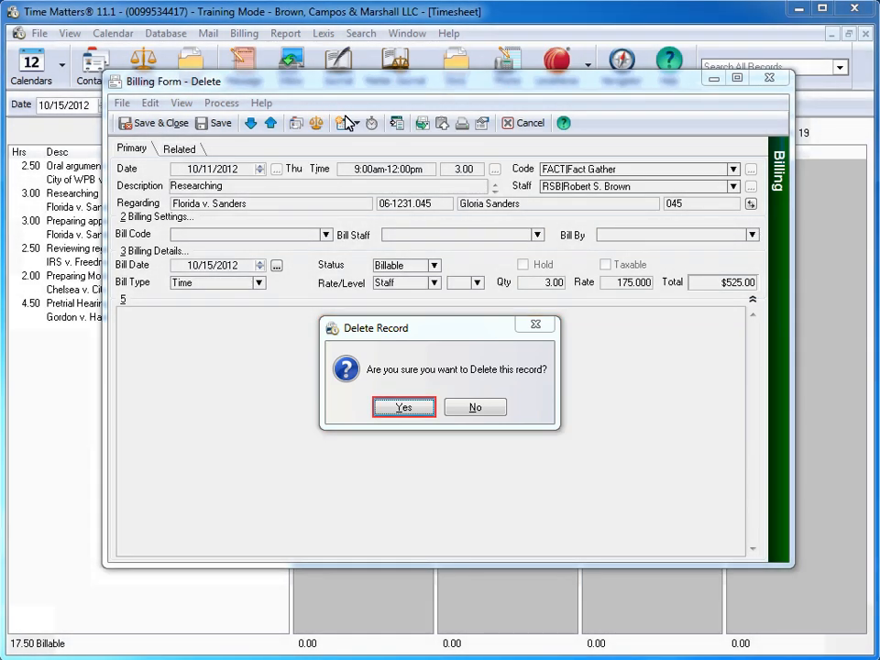
{"action": "left_click", "coordinate": [413, 411]}
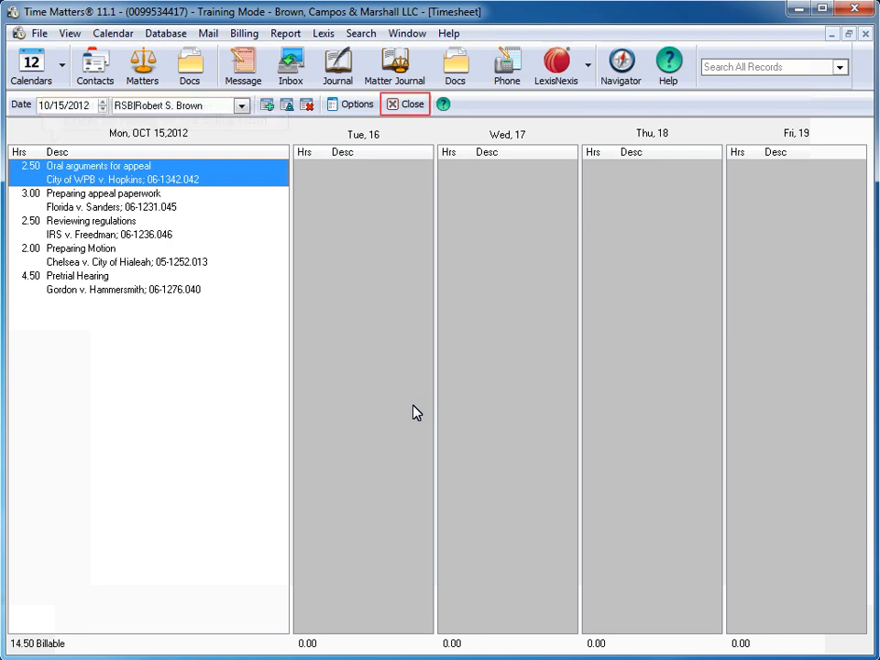
{"action": "left_click", "coordinate": [411, 104]}
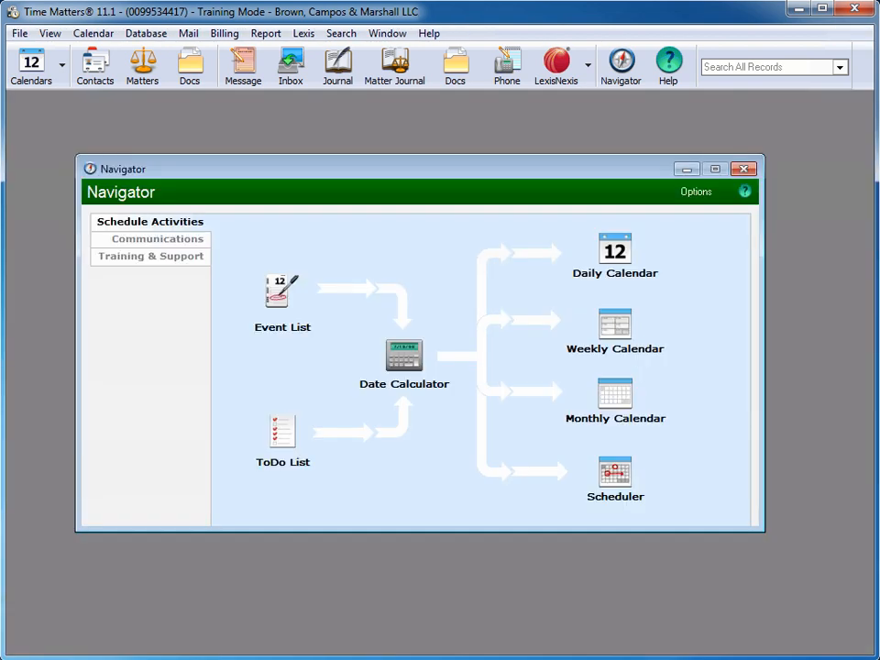